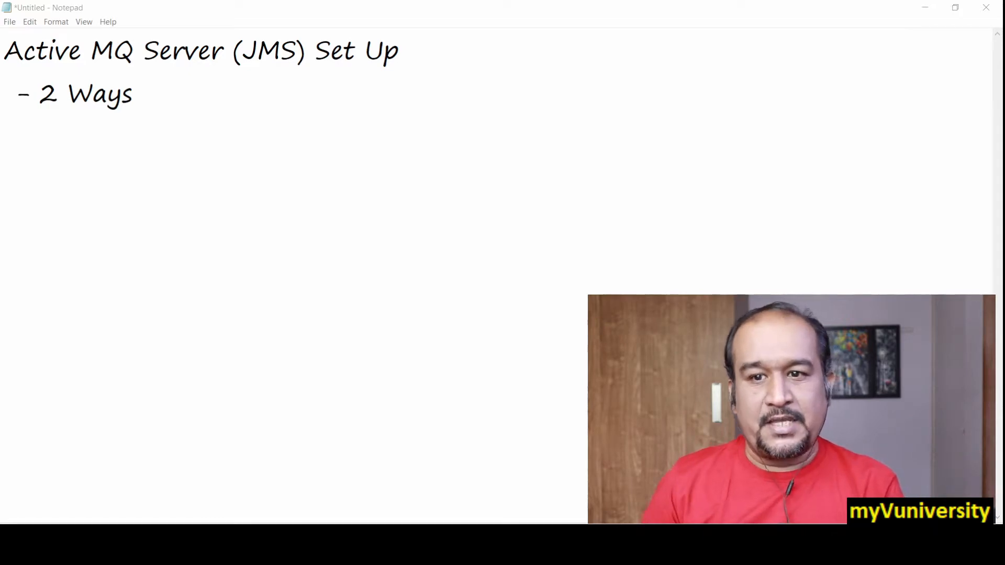
- Add the sub-item "- start it from command line" below "2 Ways" in the notes, breaking the line before "line"
drag(16, 50, 403, 57)
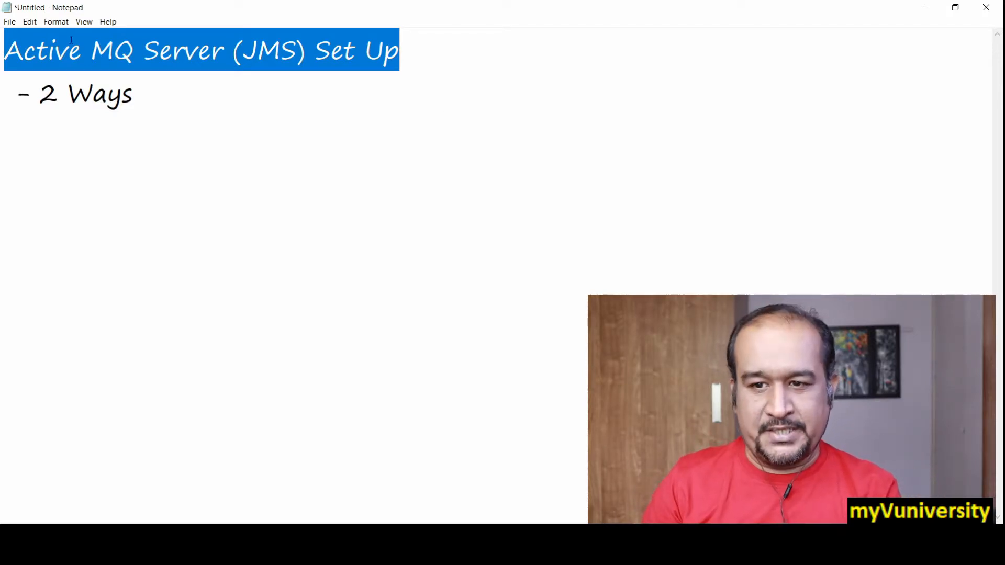
click(200, 100)
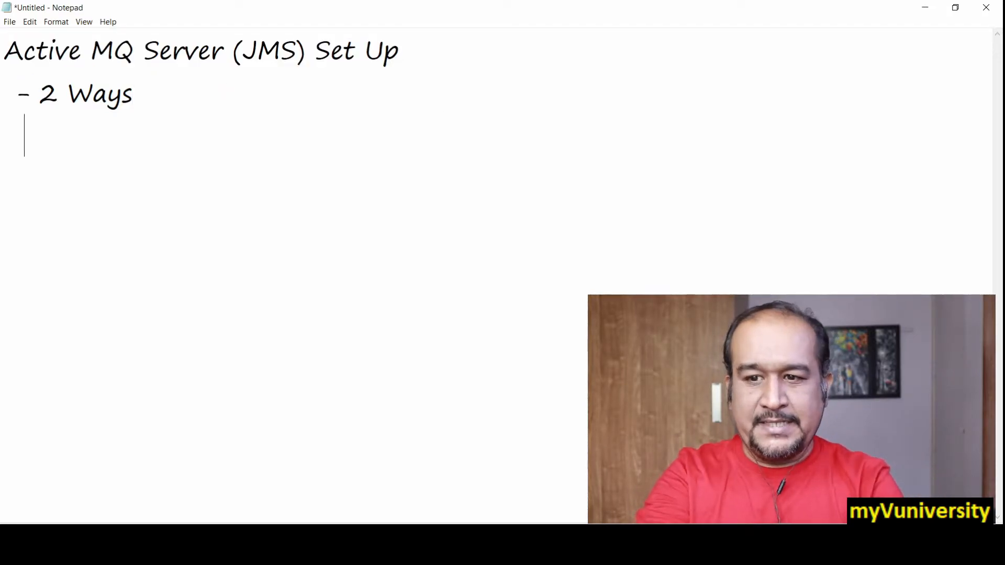
text(- start)
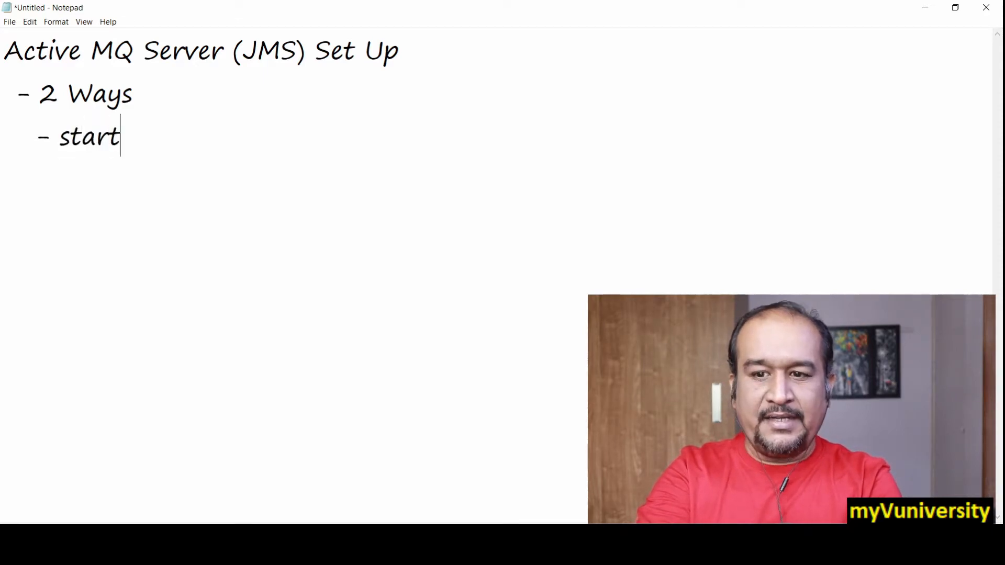
text( it from comm)
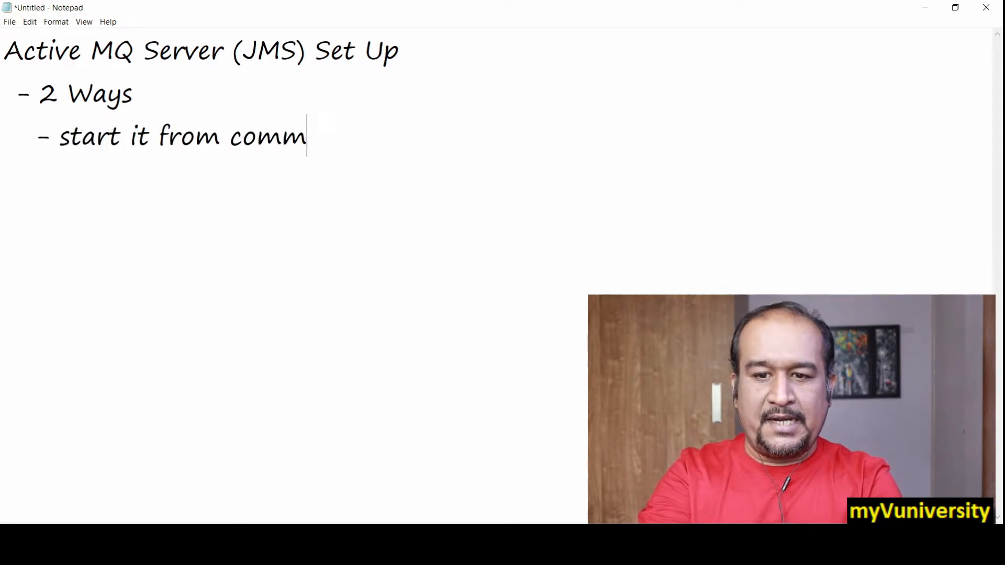
text(and')
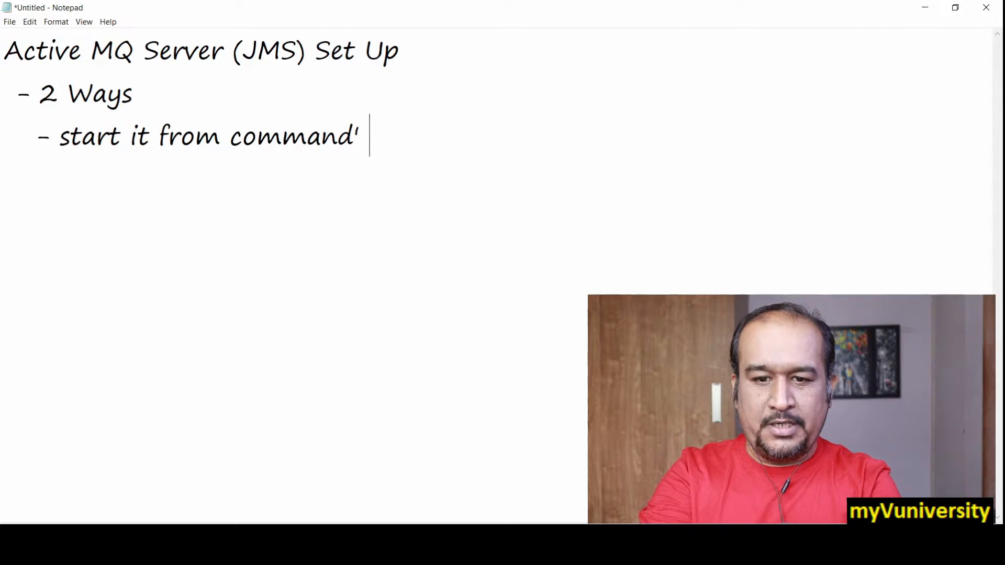
key(BackSpace)
key(BackSpace)
key(Return)
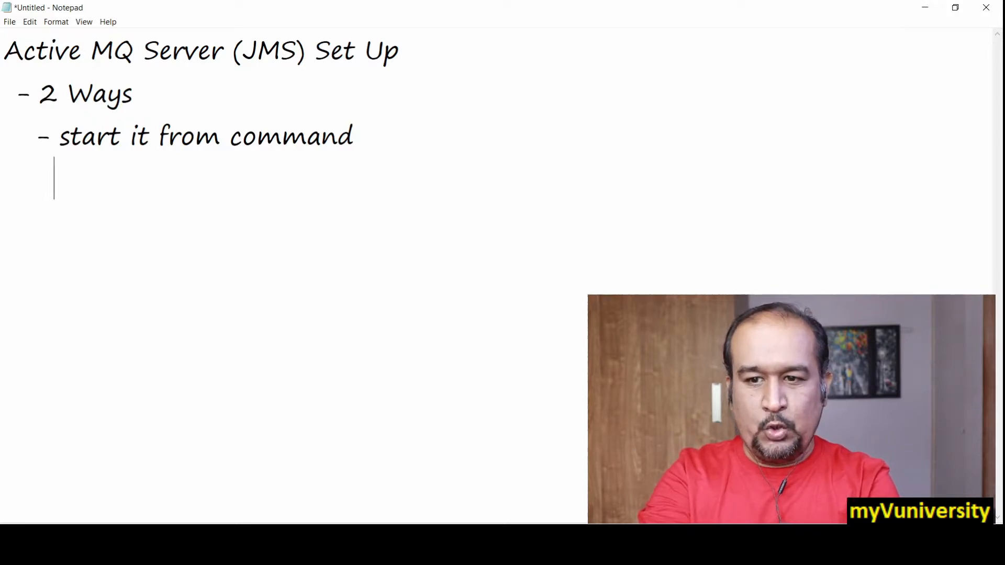
text(line)
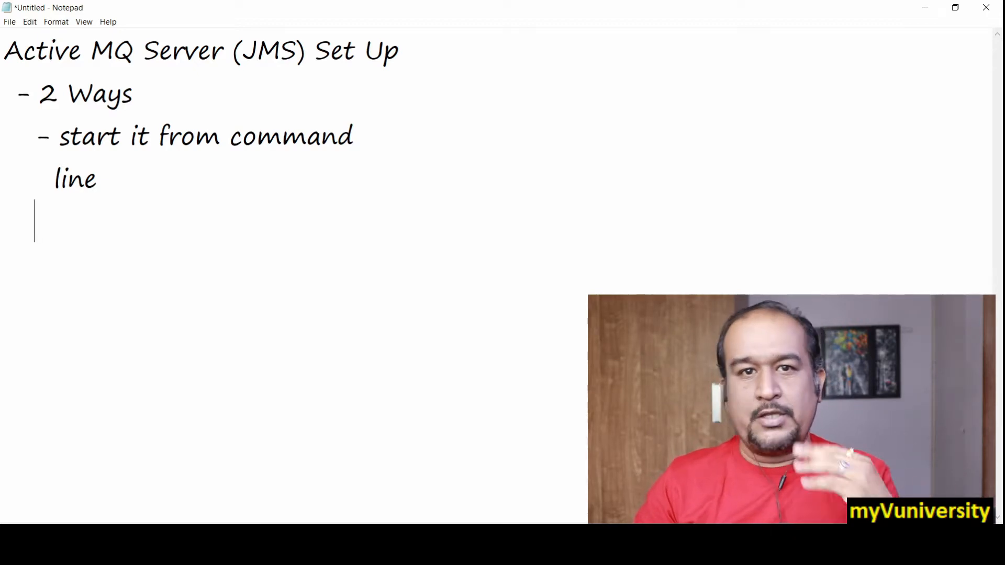
key(Return)
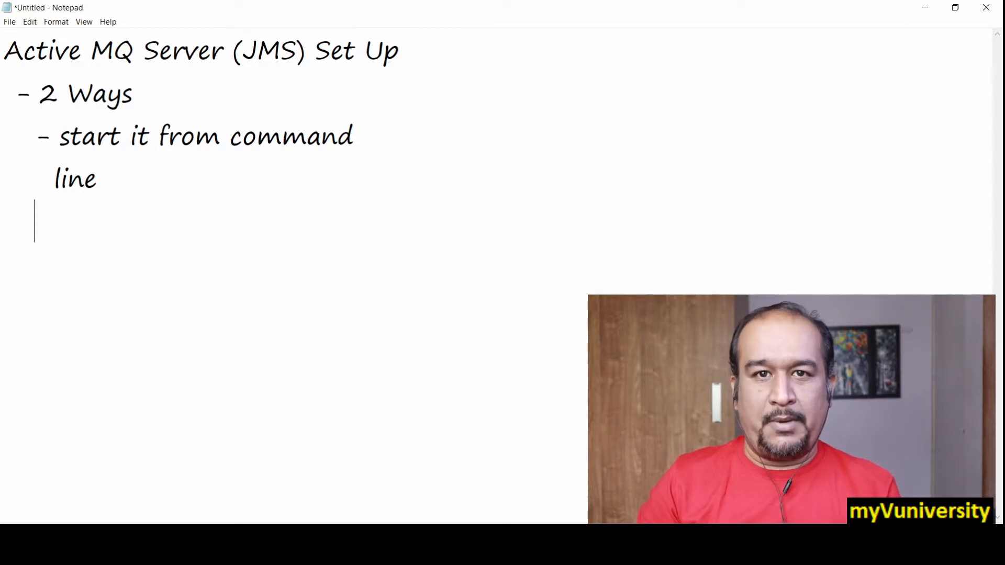
- Switch to File Explorer and locate the 06. apache-activemq-5.14.5-bin archive in the C: drive's Mule4\Installables folder
click(245, 544)
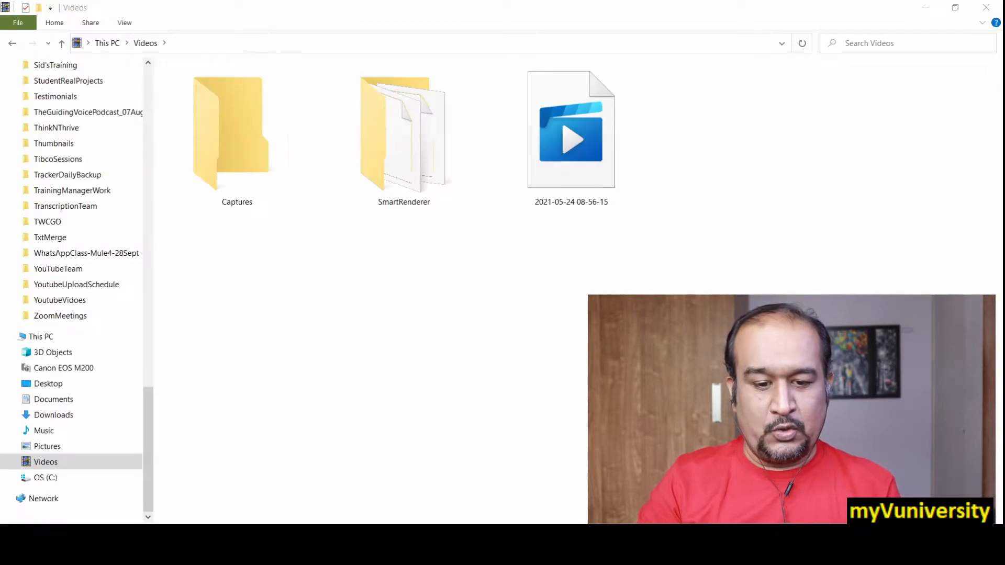
click(53, 478)
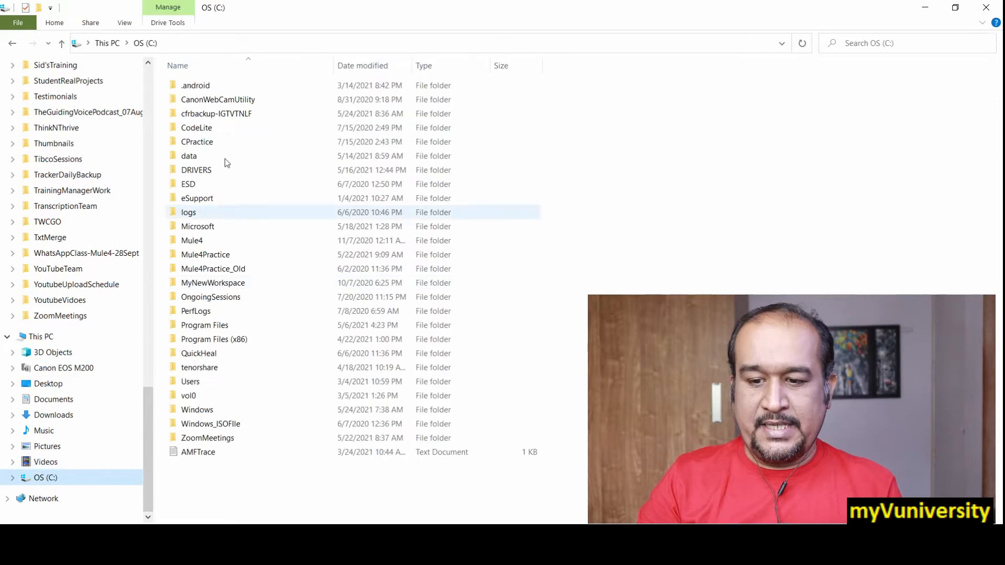
double_click(193, 240)
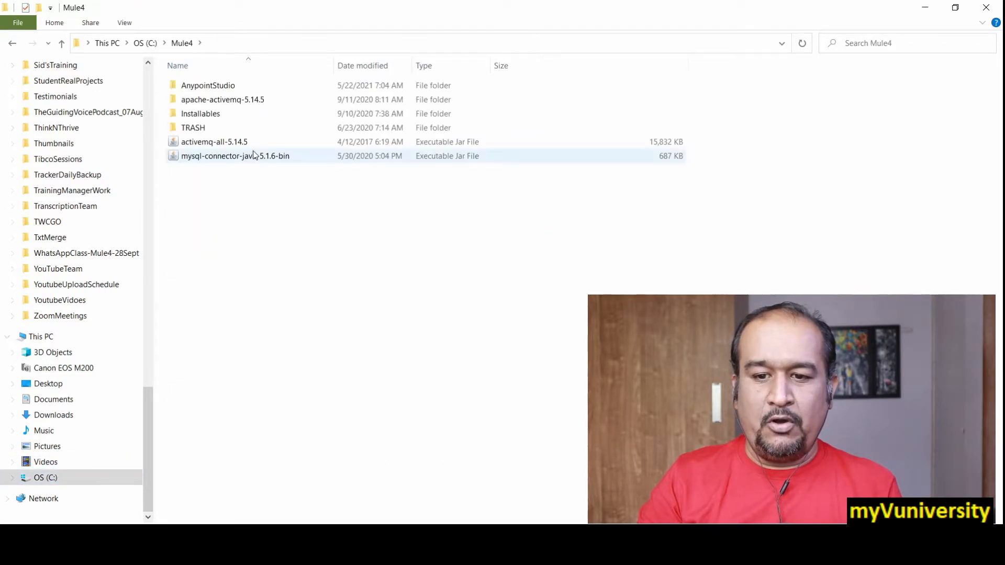
double_click(212, 115)
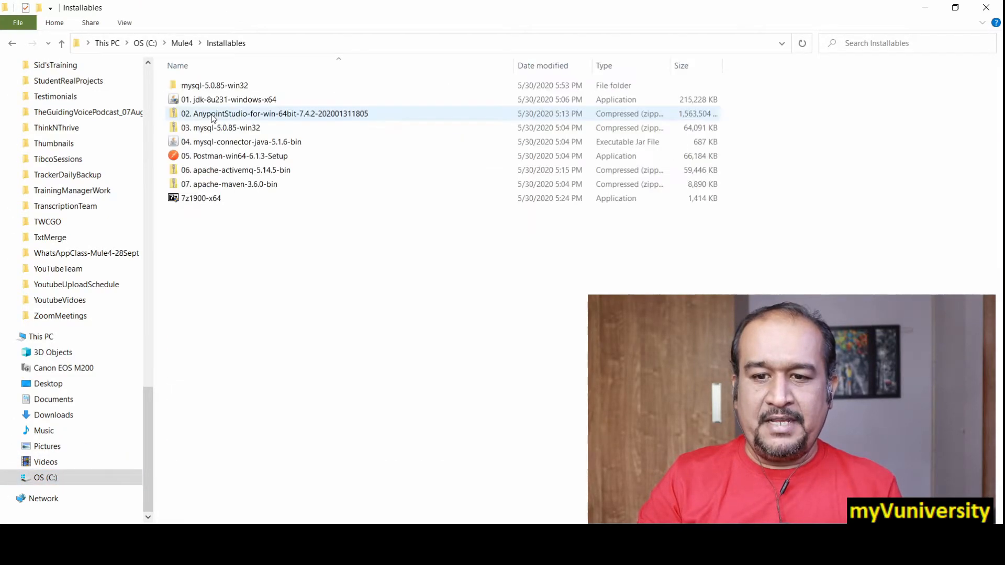
click(195, 174)
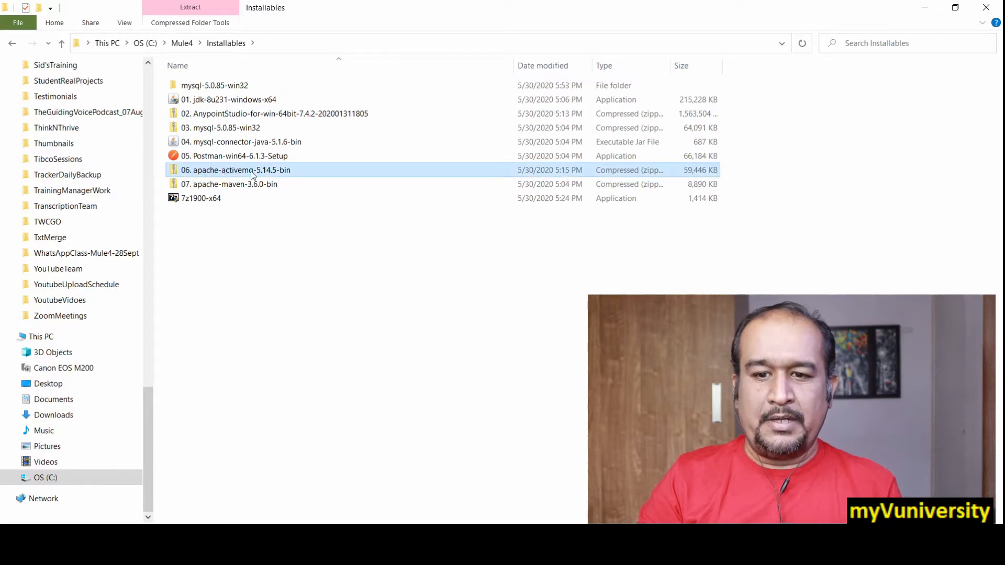
- Go back to the Mule4 folder and open apache-activemq-5.14.5\bin\win64
click(182, 43)
click(218, 100)
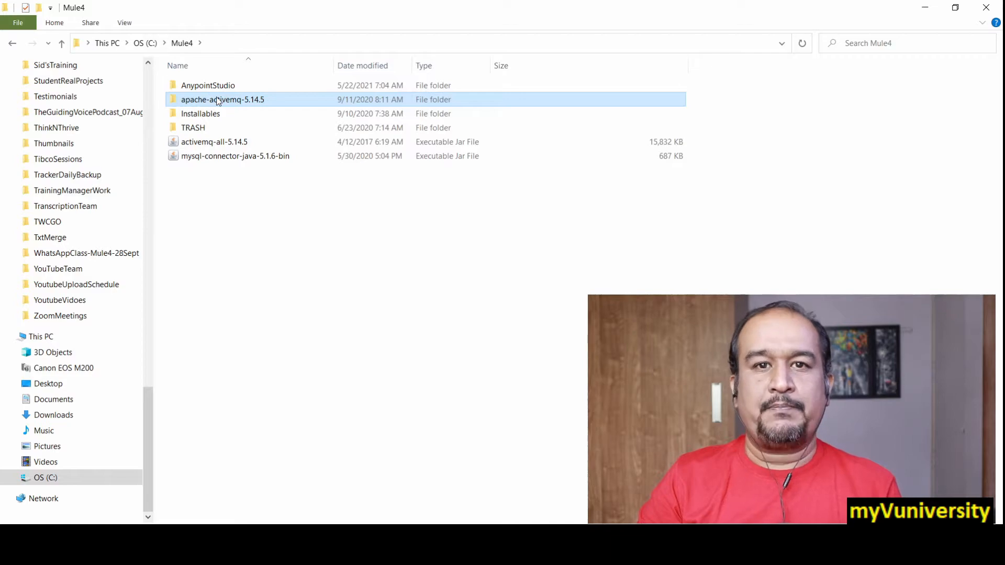
double_click(218, 101)
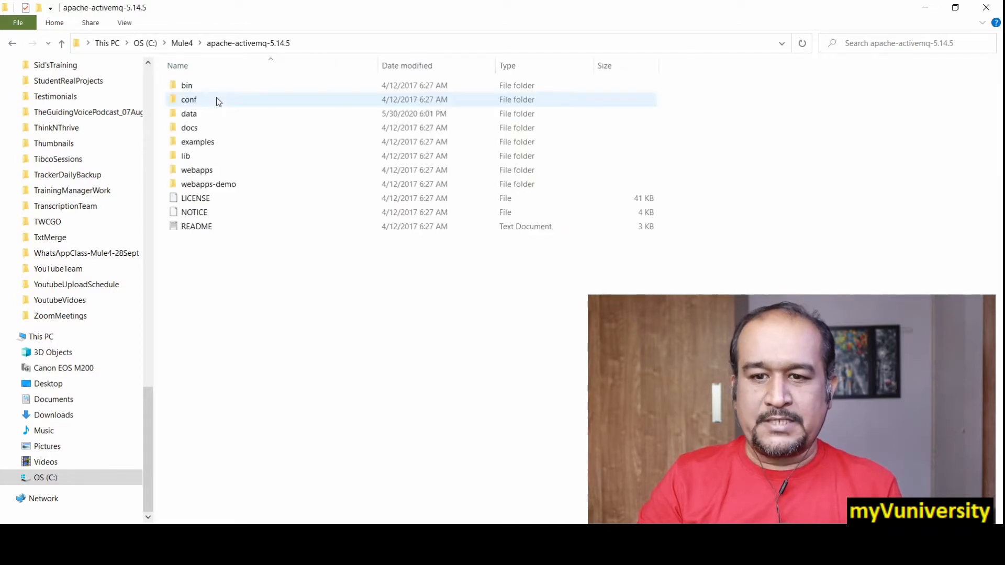
double_click(188, 86)
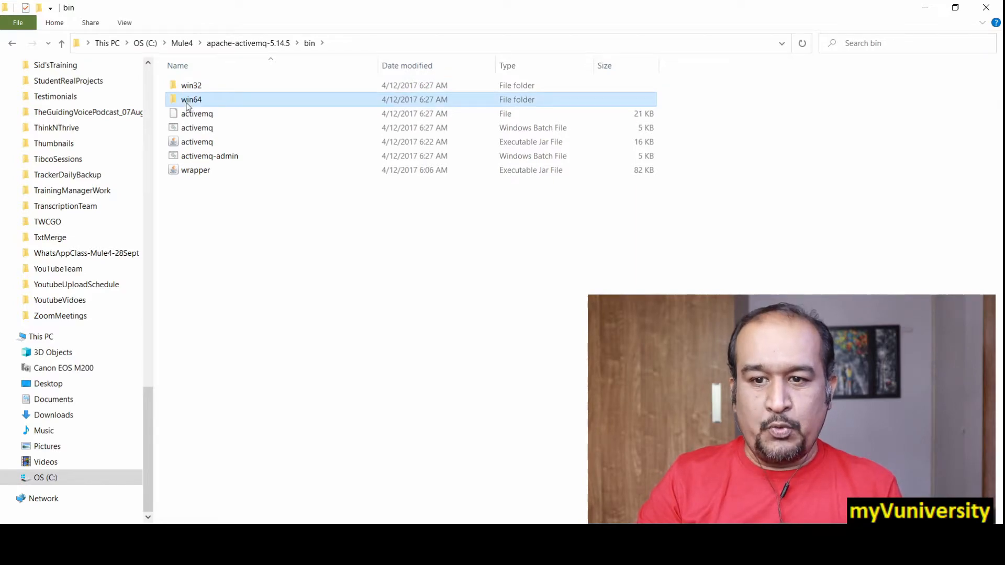
double_click(191, 100)
- Run the activemq batch file in the win64 folder as administrator
click(204, 88)
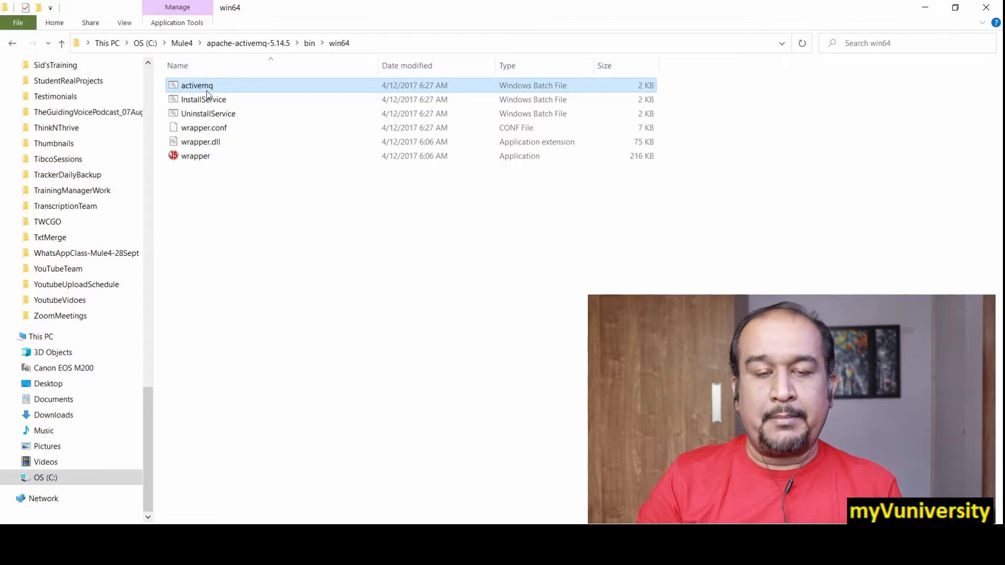
right_click(207, 87)
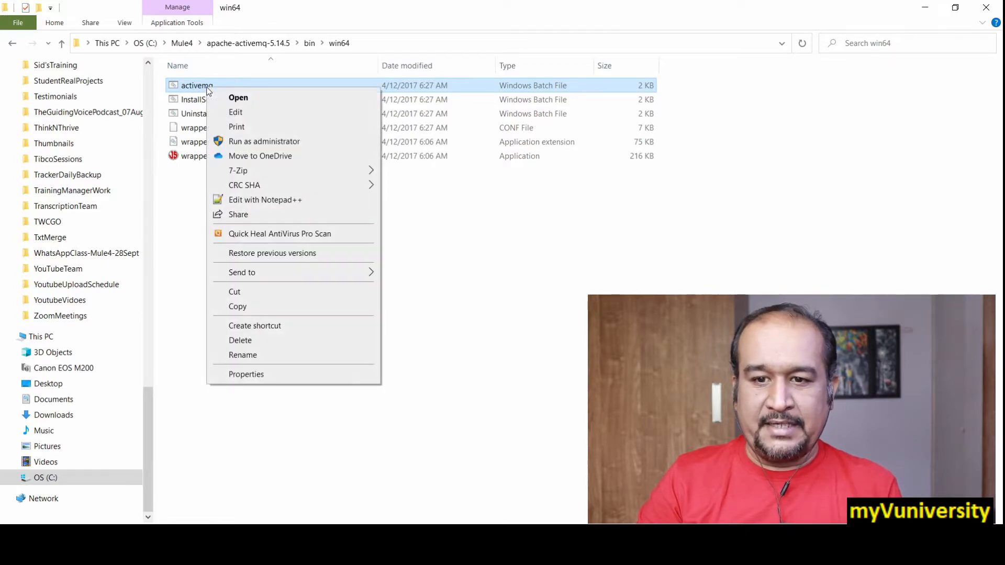
click(261, 139)
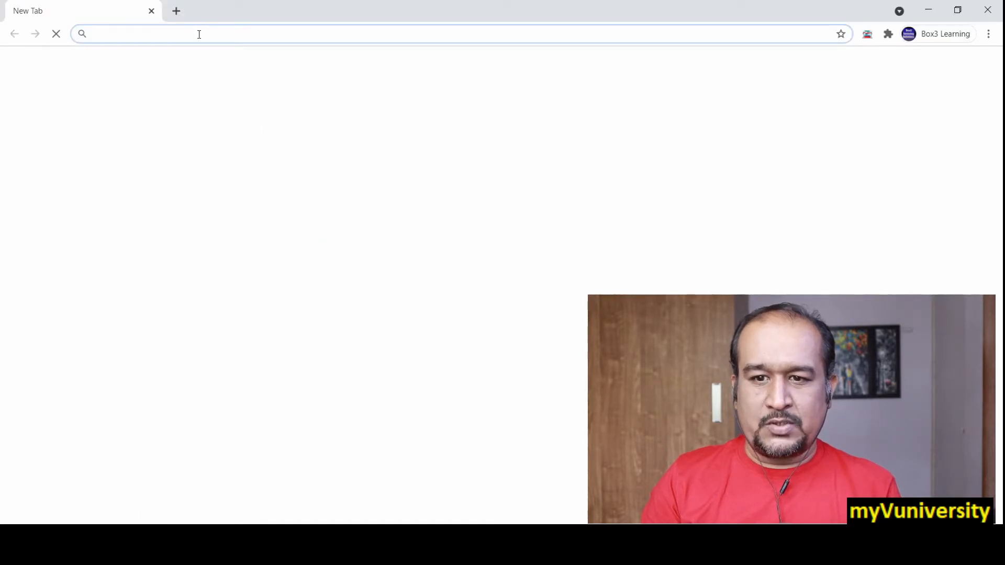
- Open localhost:8161/admin/ in the Chrome browser and sign in with the username admin and the account password
click(198, 33)
text(loca)
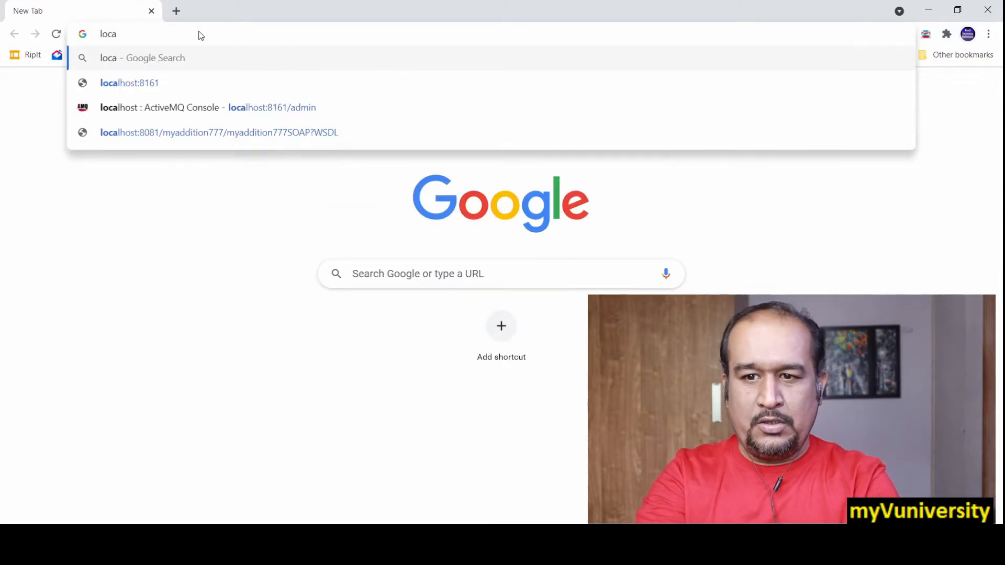
text(lhost:8161)
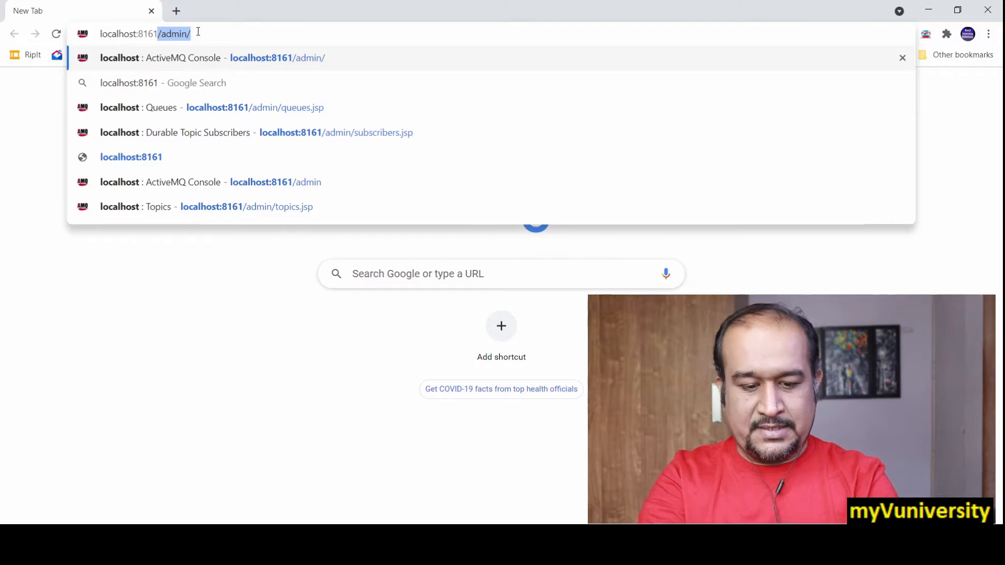
key(Right)
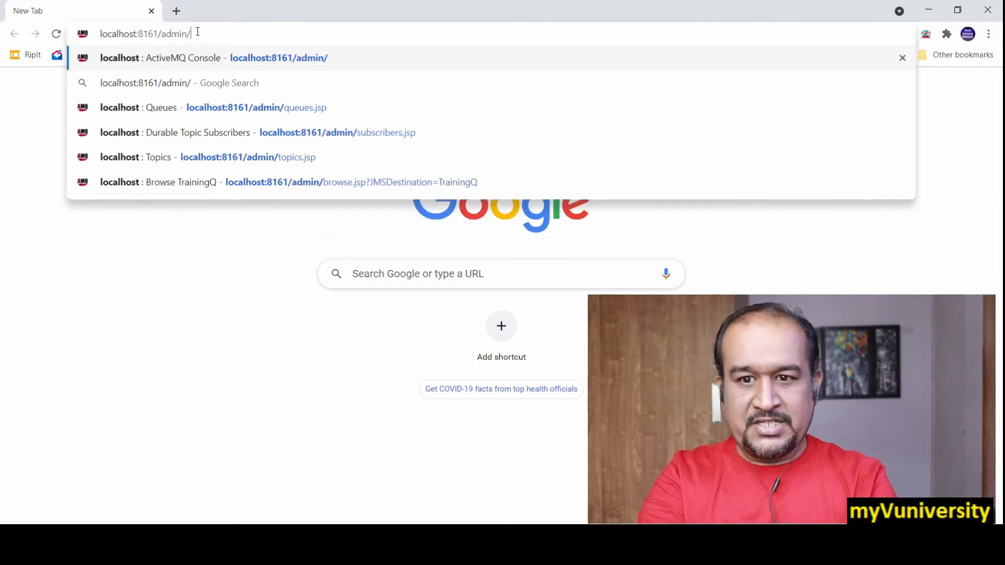
key(Return)
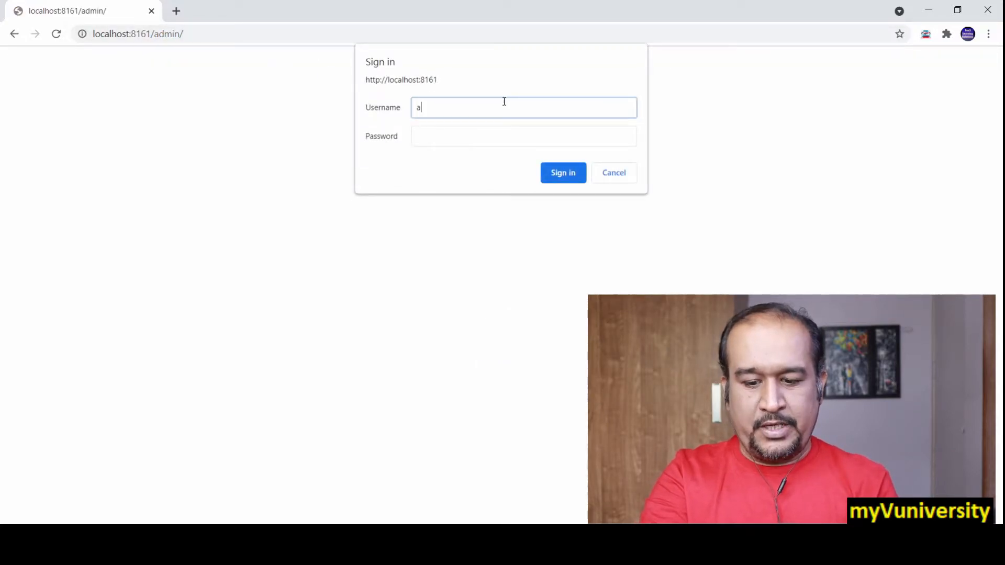
key(Tab)
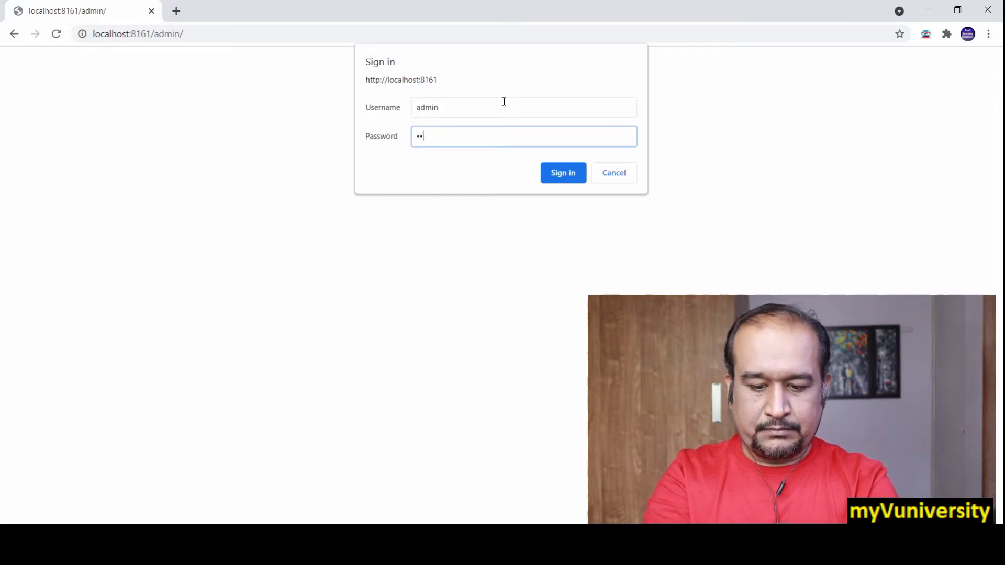
click(554, 173)
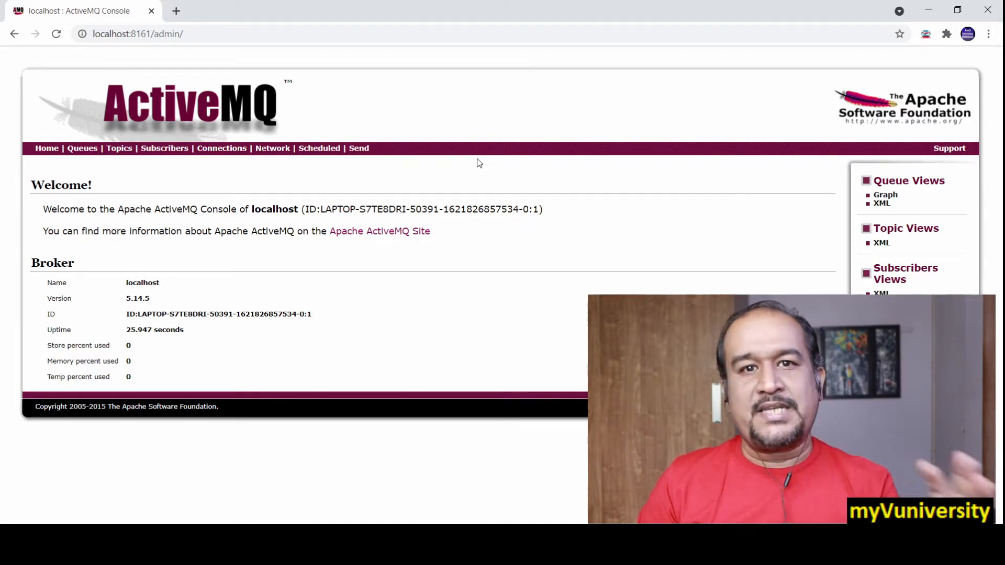
- Close the ActiveMQ command window to stop the server, and reload the admin page to check the connection
key(alt+Tab)
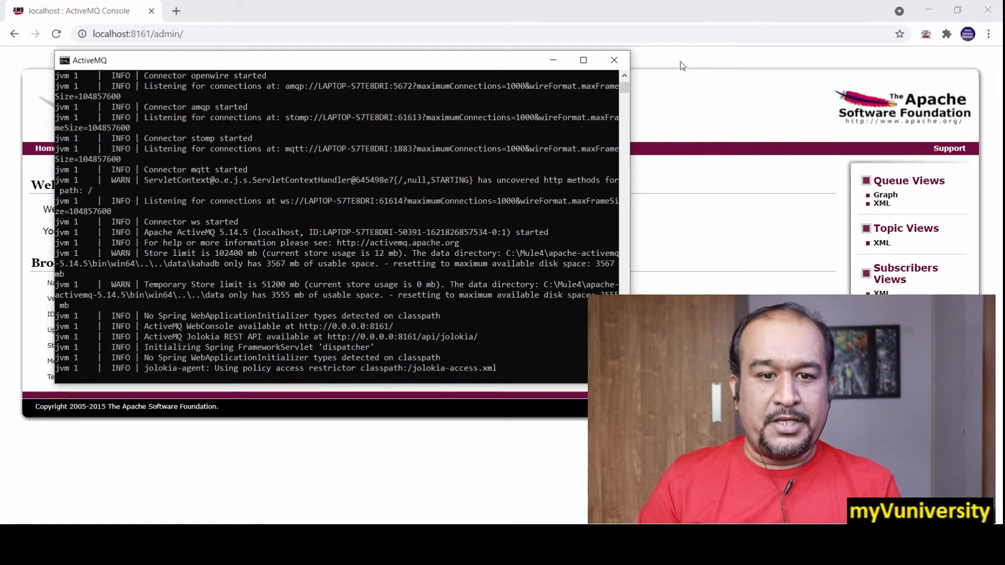
click(614, 59)
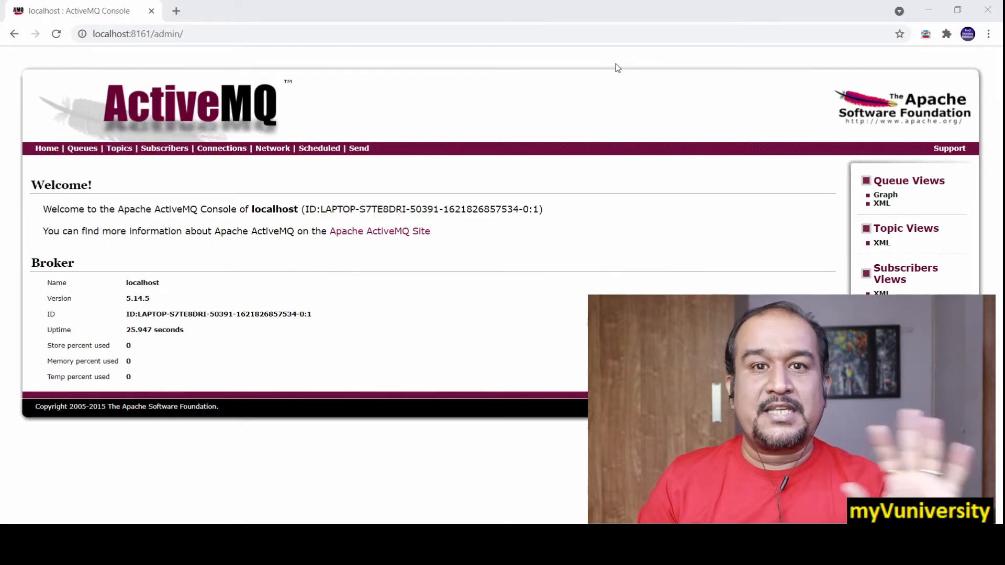
click(56, 35)
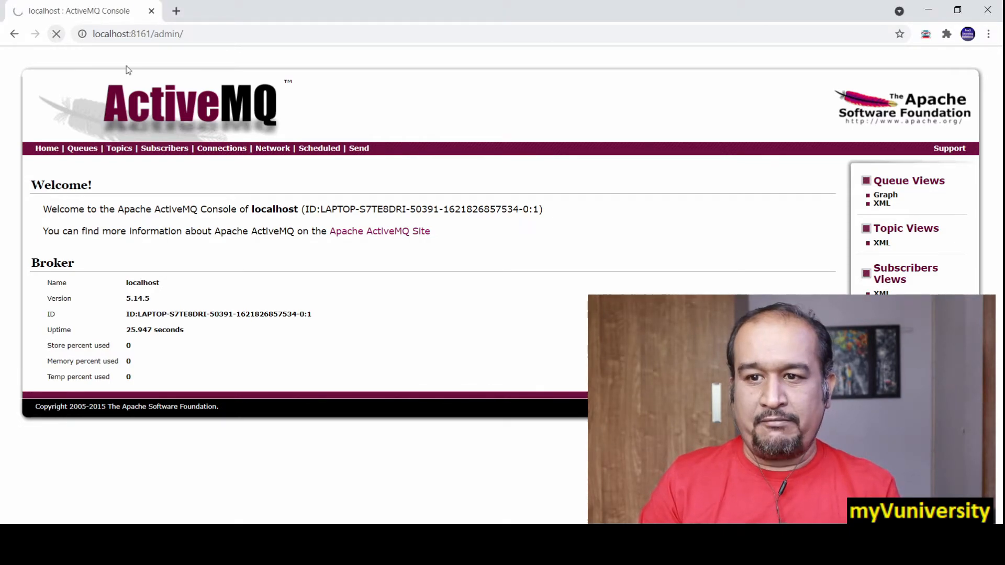
key(F5)
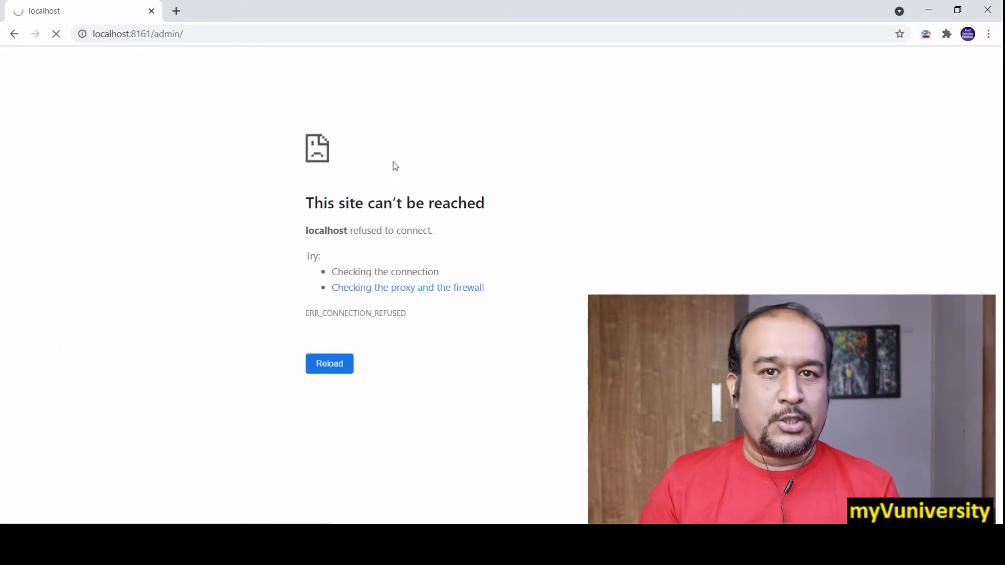
- Switch to Notepad and add the second sub-item "- Install it as Service" below the command line option
key(alt+Tab)
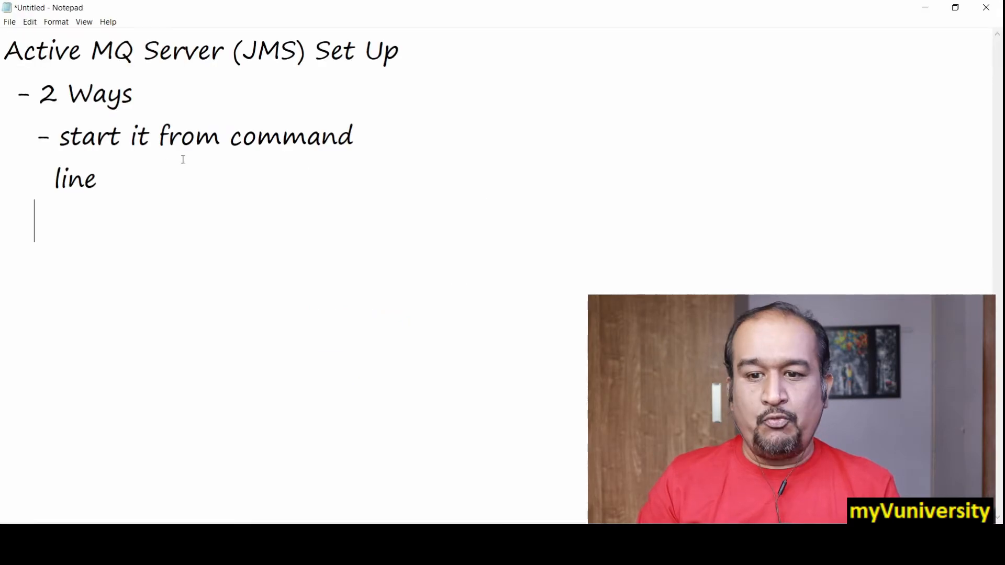
key(Return)
text(- )
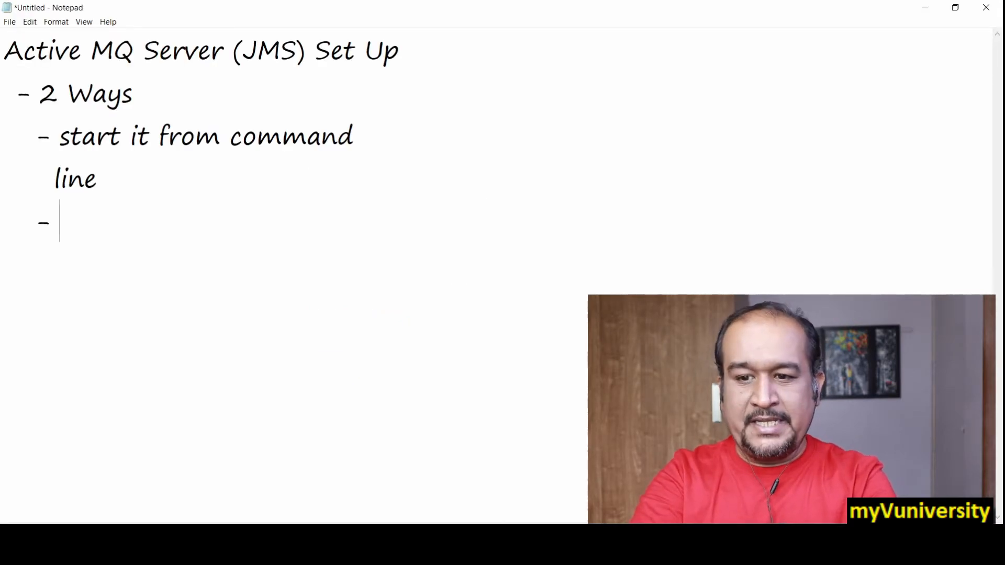
text(Install i)
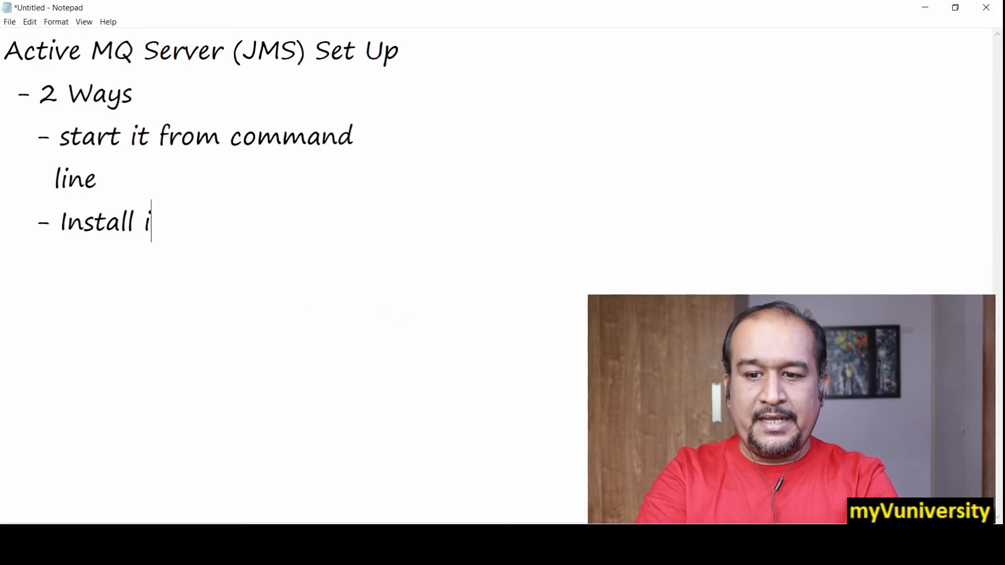
text(t as Se)
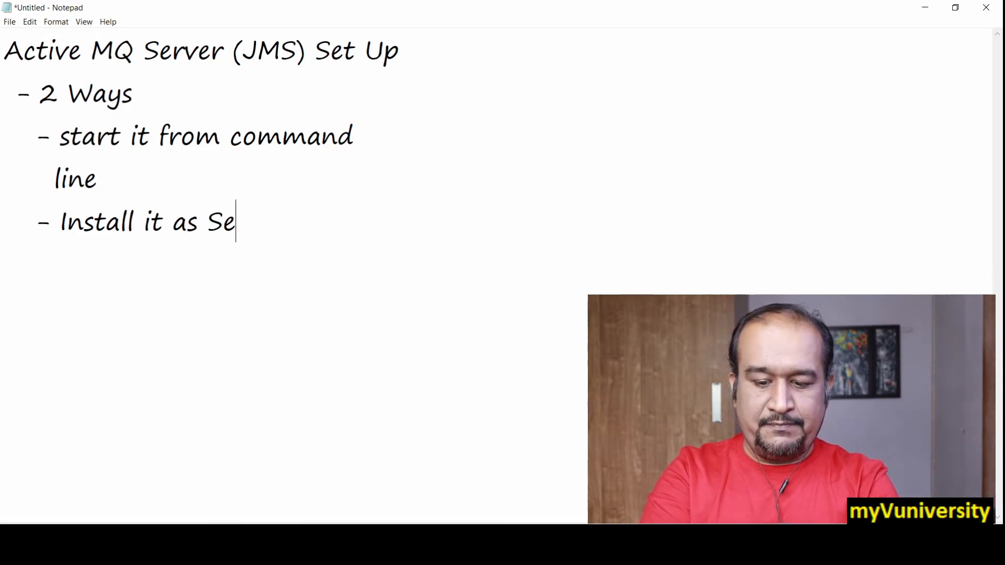
text(rvice)
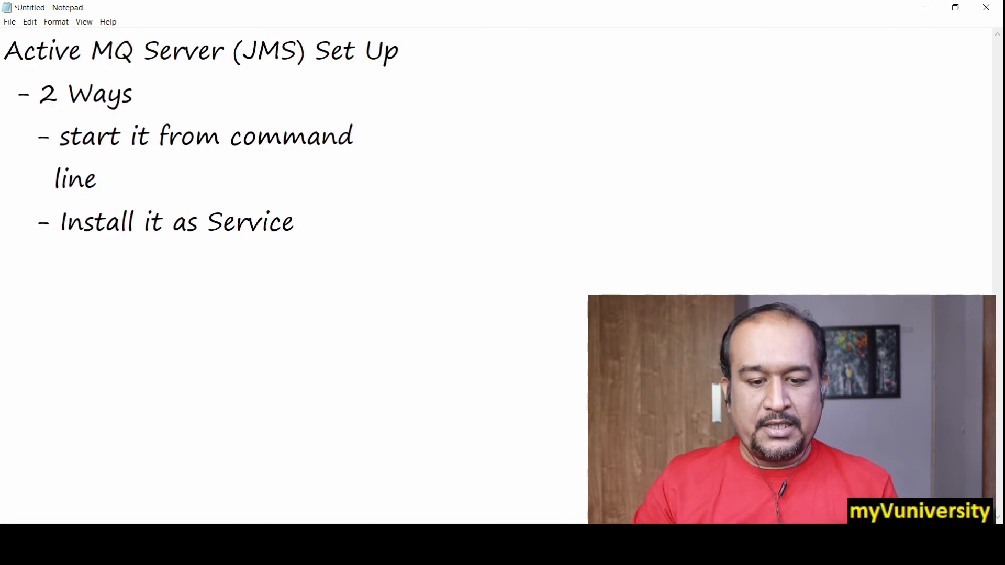
- Switch to File Explorer and run the InstallService batch file in the win64 folder as administrator
key(alt+Tab)
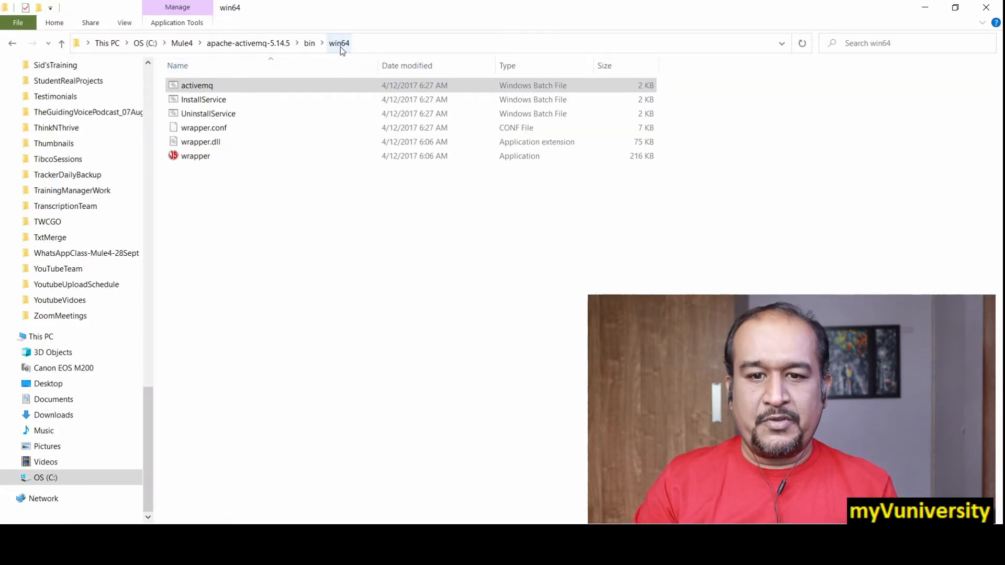
click(198, 103)
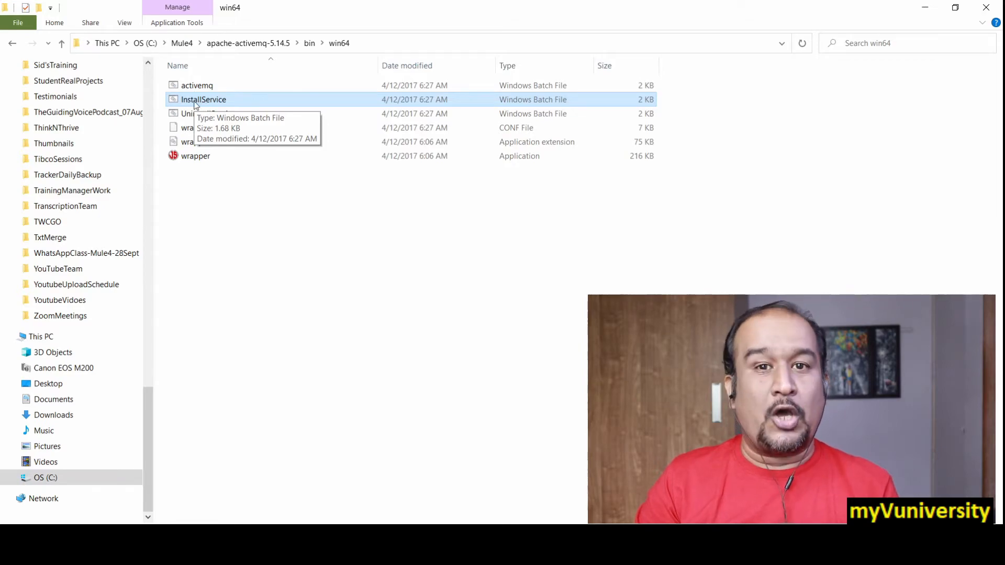
right_click(190, 101)
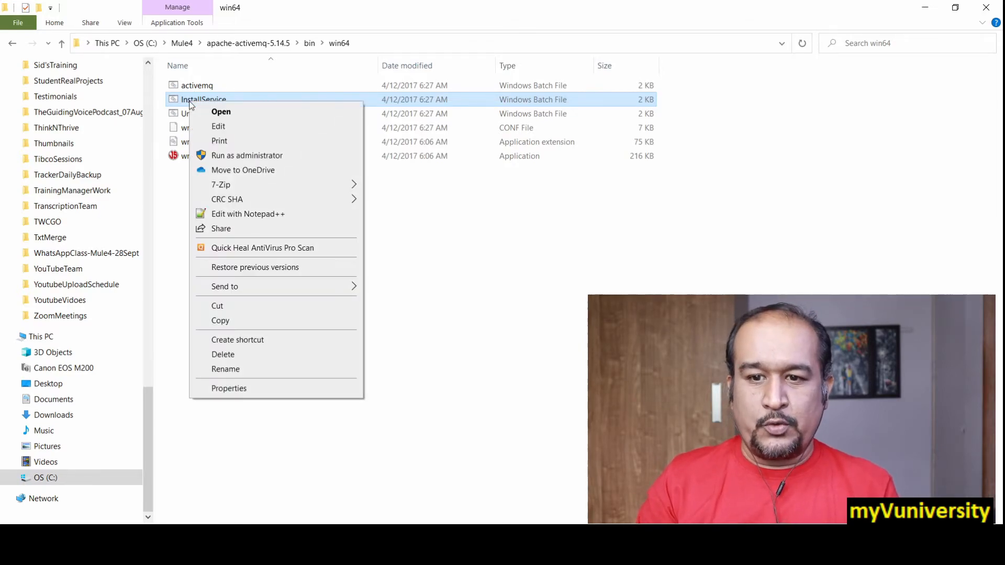
click(237, 155)
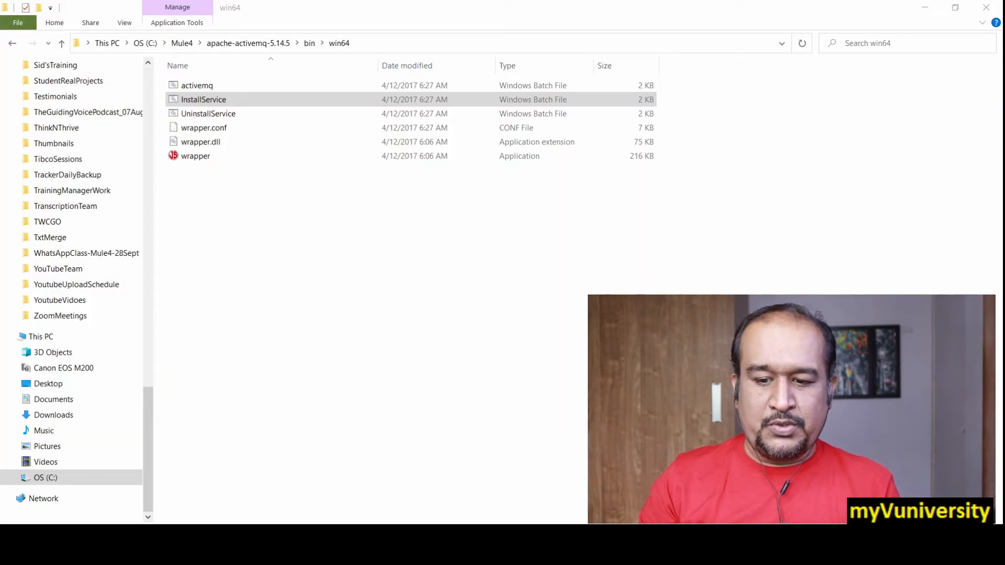
- Open the Windows Services app and select the ActiveMQ service
key(super)
text(serv)
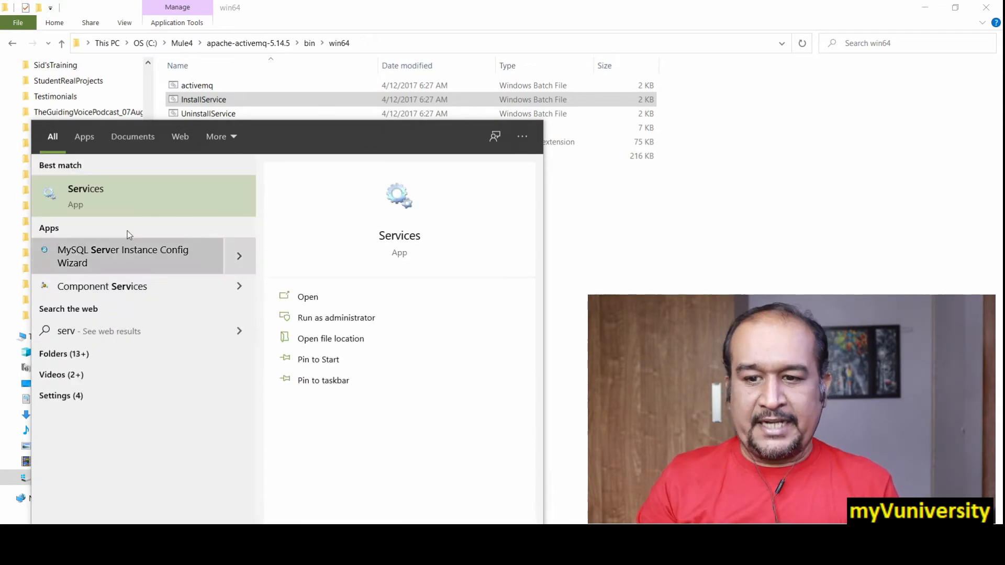
click(128, 202)
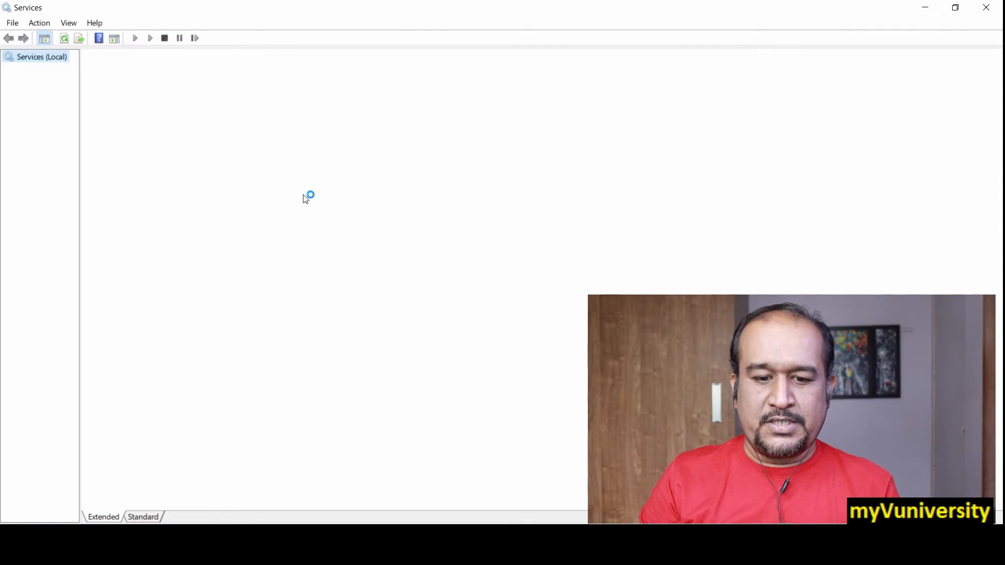
click(311, 92)
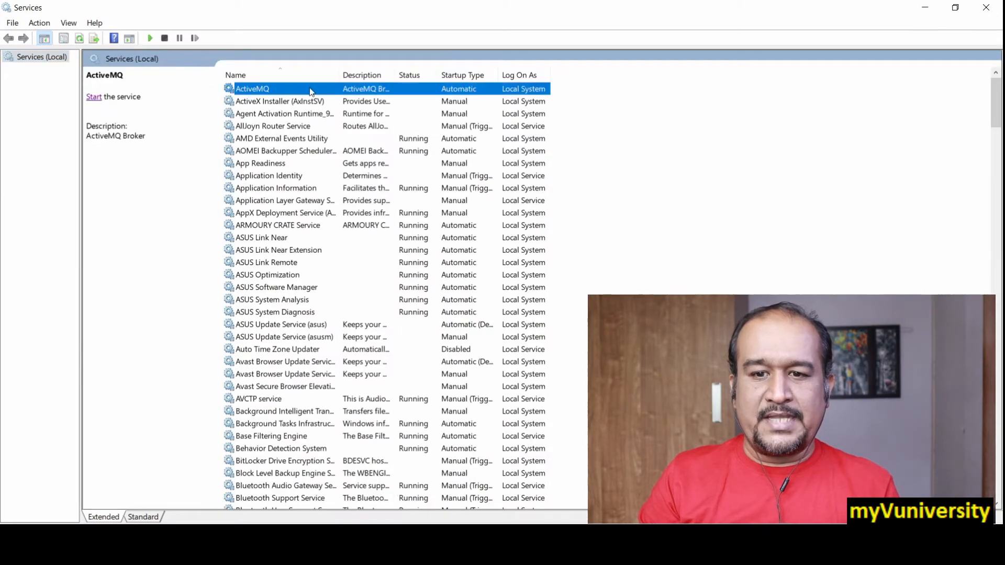
- Try the Manual startup type in the ActiveMQ service's properties, and set it back to Automatic
double_click(460, 93)
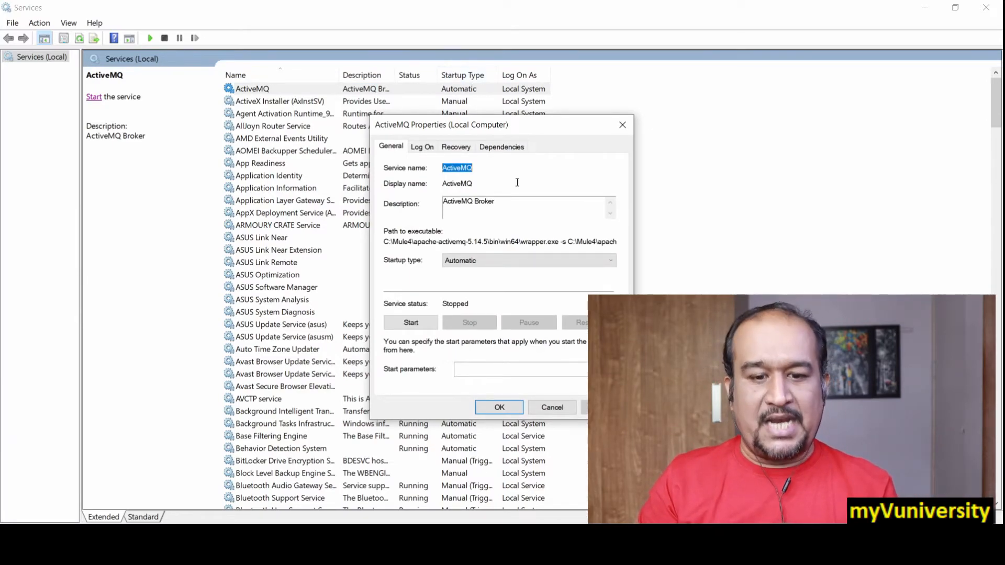
click(492, 264)
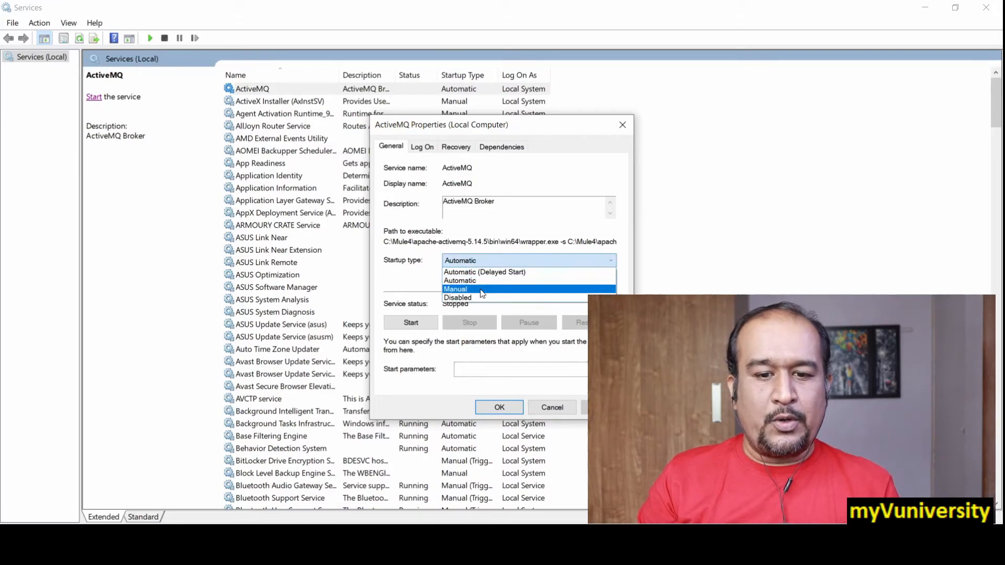
click(469, 291)
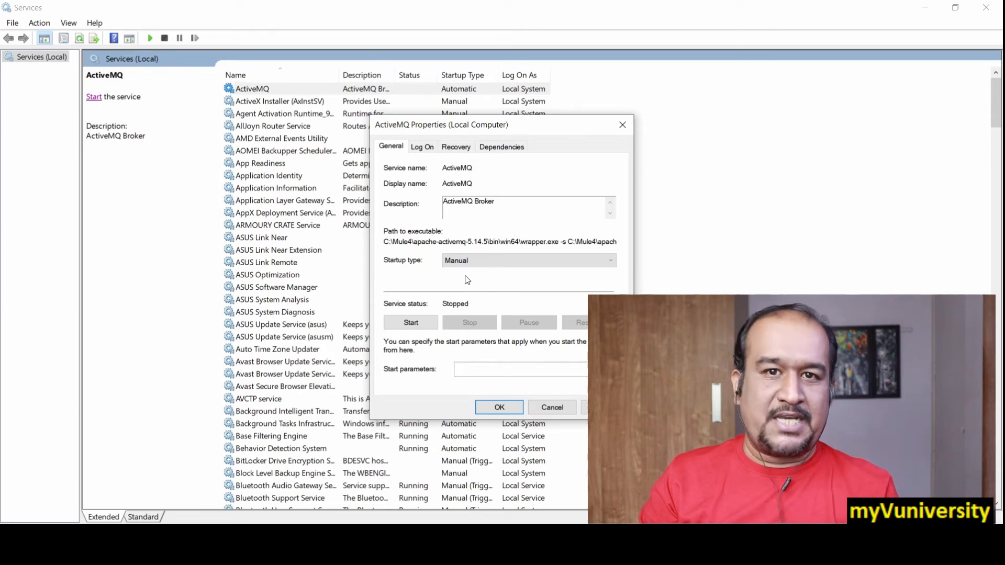
click(467, 261)
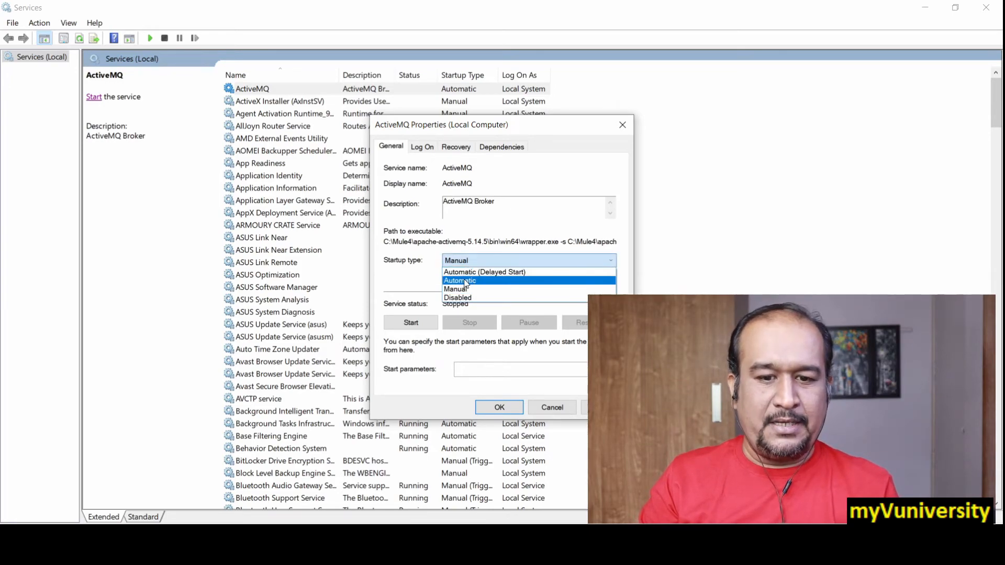
click(465, 282)
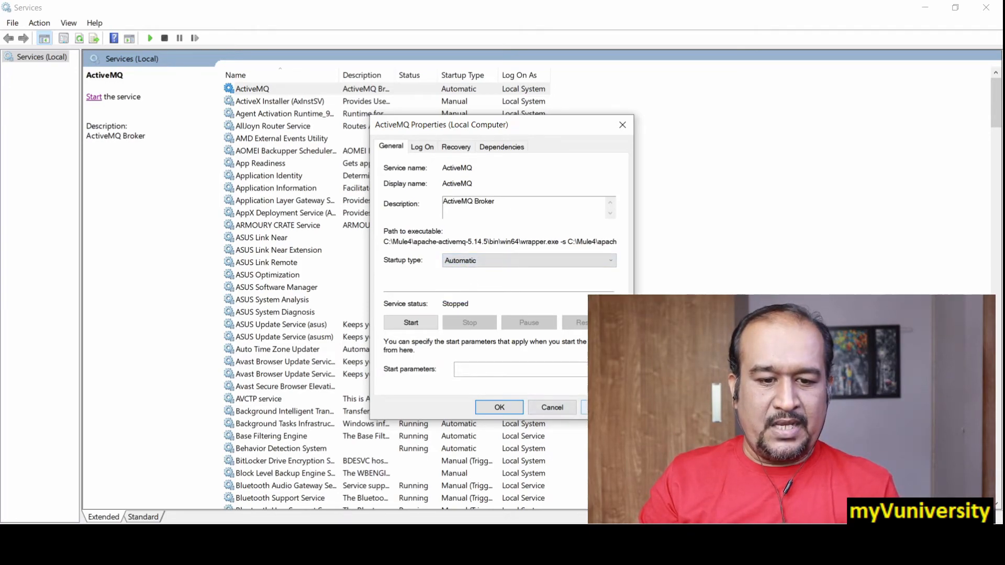
click(497, 409)
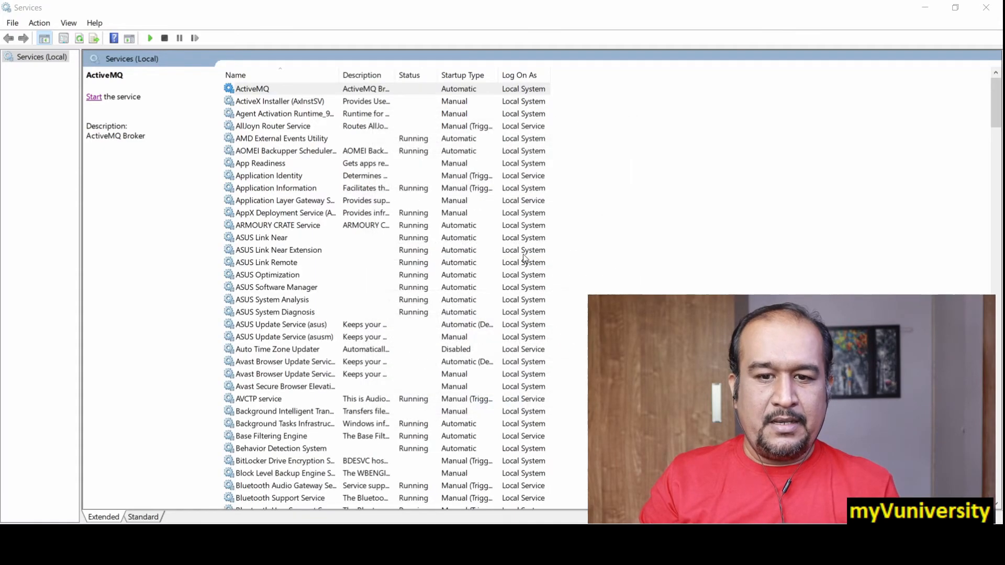
- Start the ActiveMQ service from its properties dialog and close the dialog
double_click(424, 93)
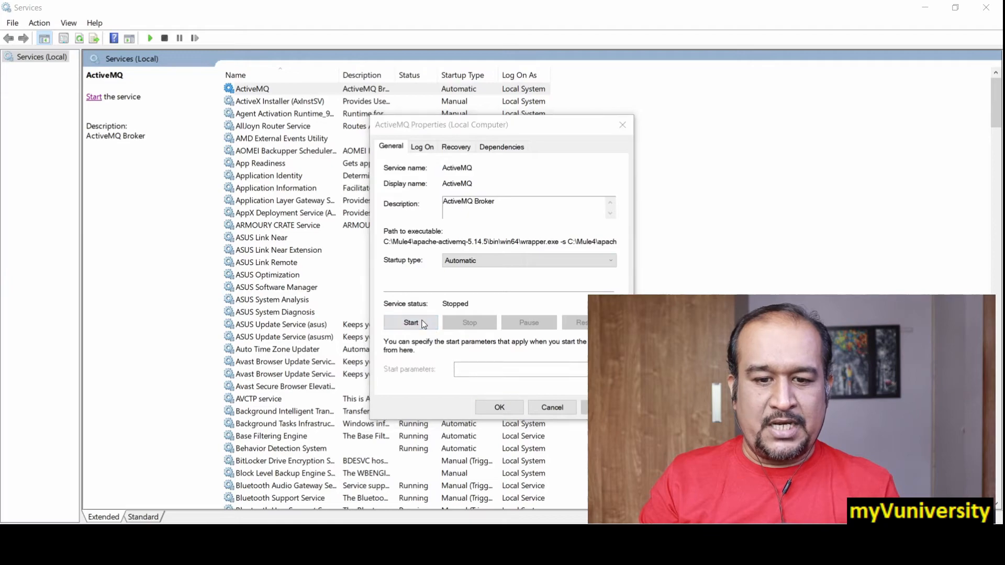
click(411, 323)
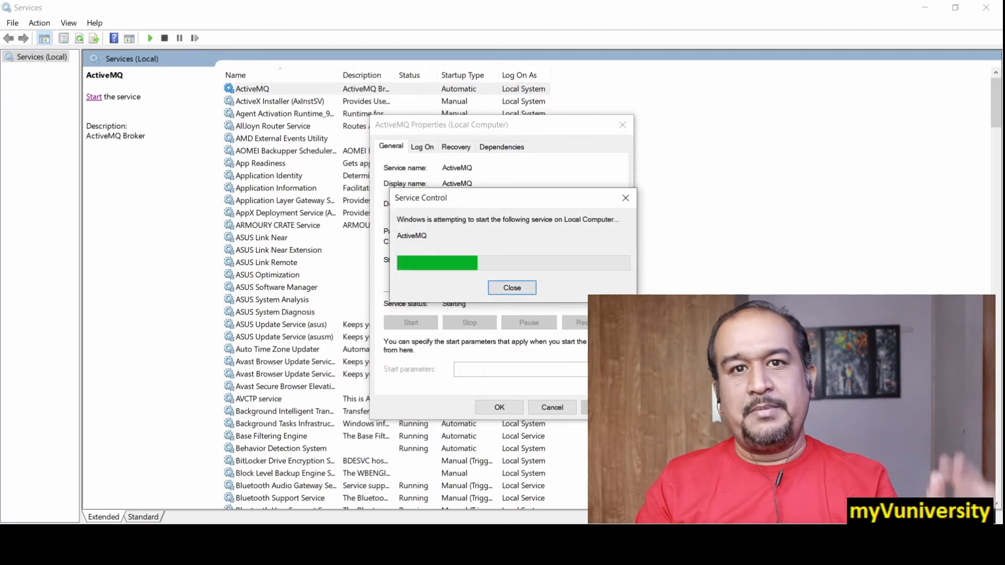
click(515, 410)
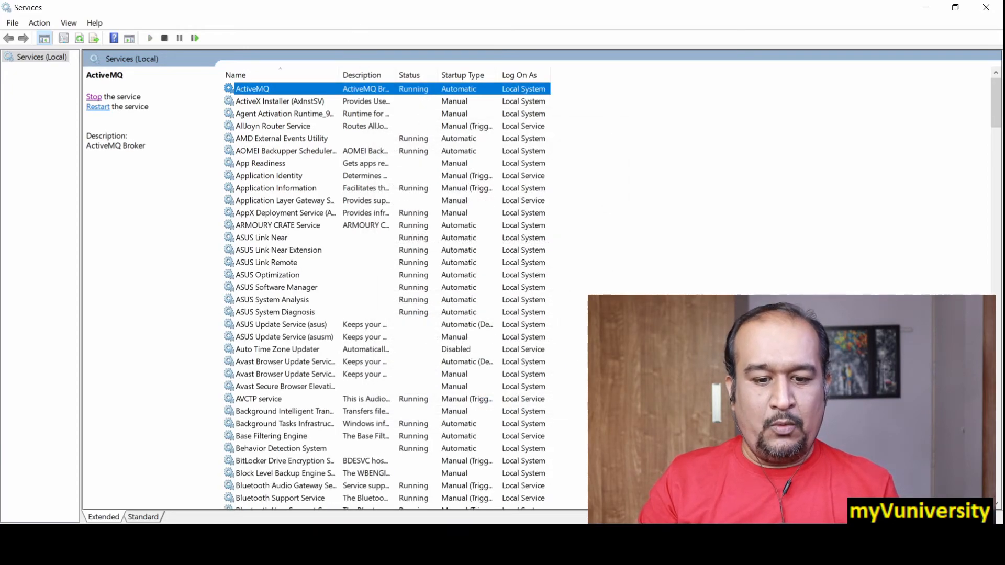
- Reload the ActiveMQ admin page in Chrome to check the connection, and return through Services to the setup notes in Notepad
key(alt+Tab)
click(57, 34)
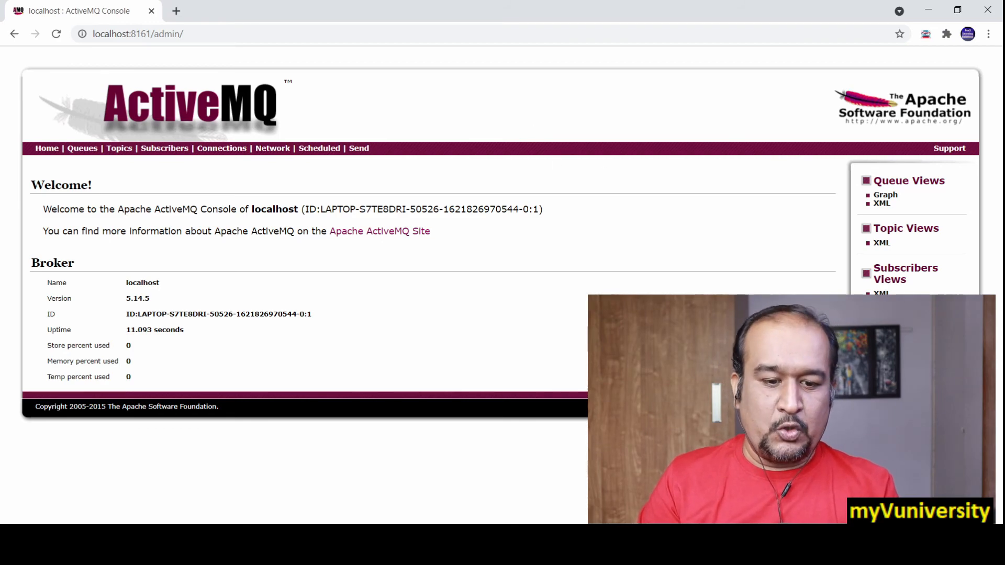
key(alt+Tab)
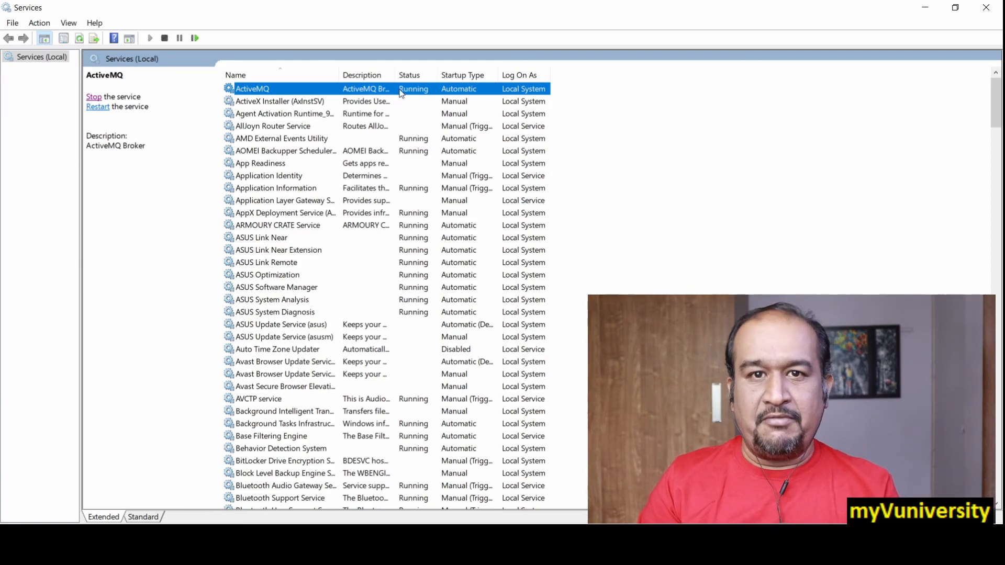
key(alt+Tab)
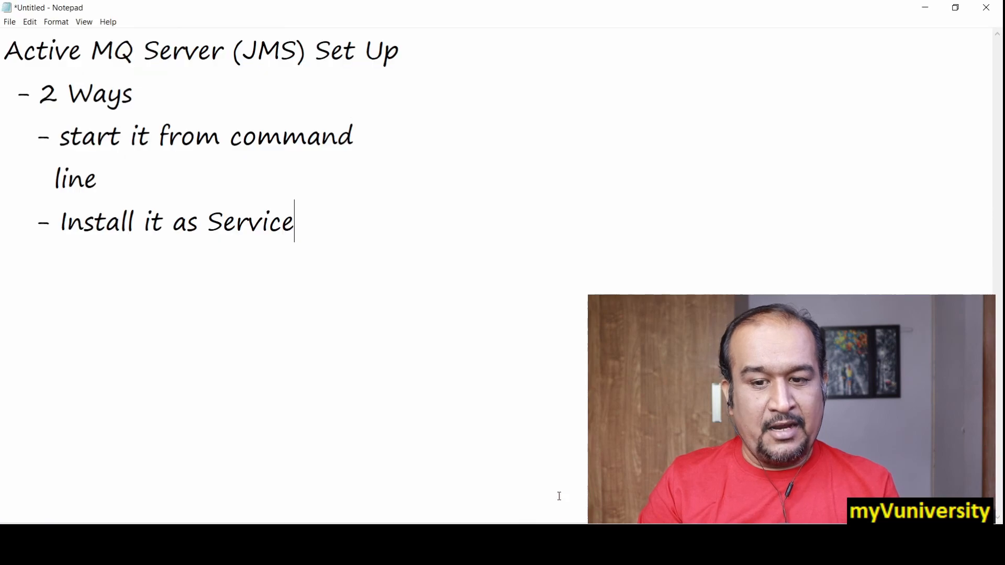